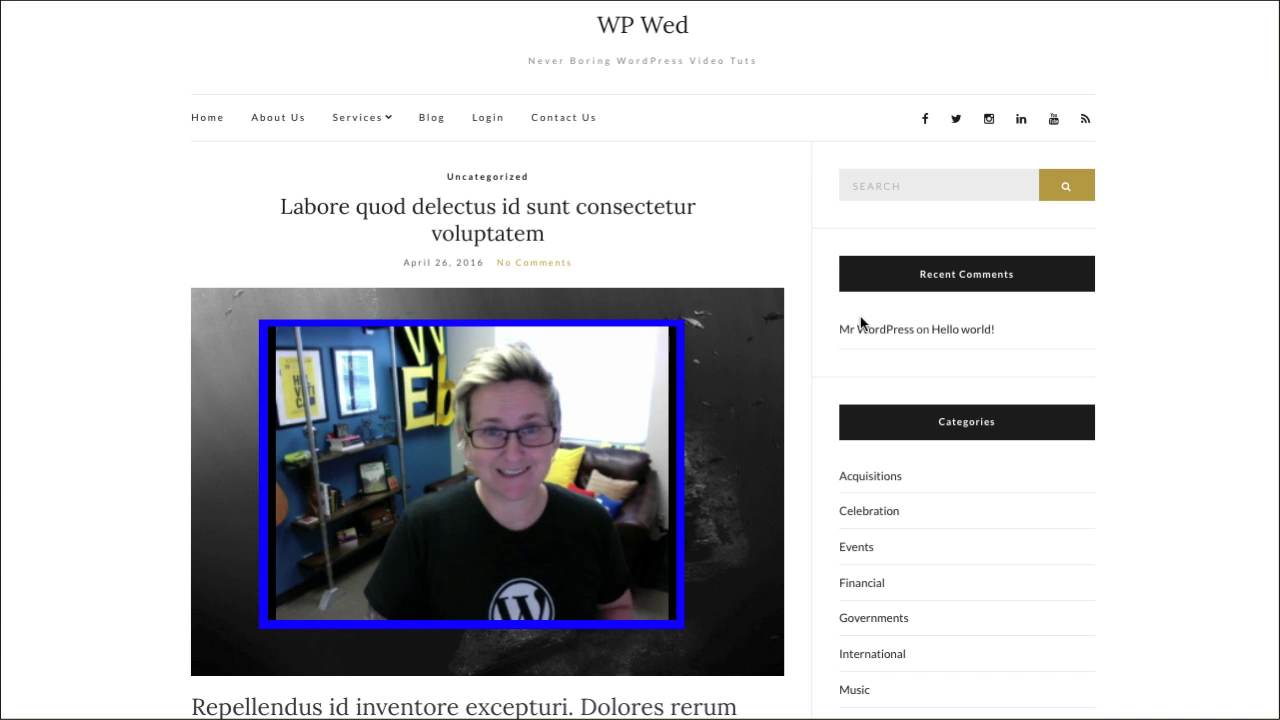
Step: Open the site's About Us page and scroll through it
left_click(813, 348)
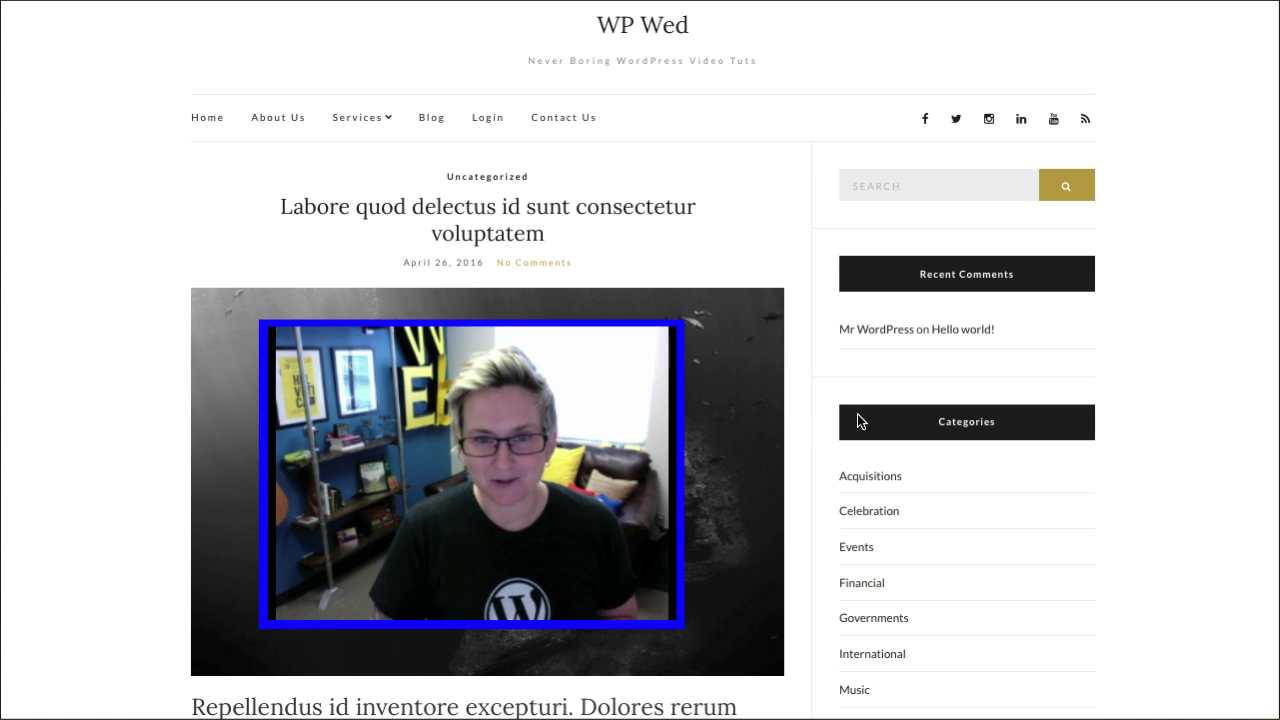
left_click(267, 121)
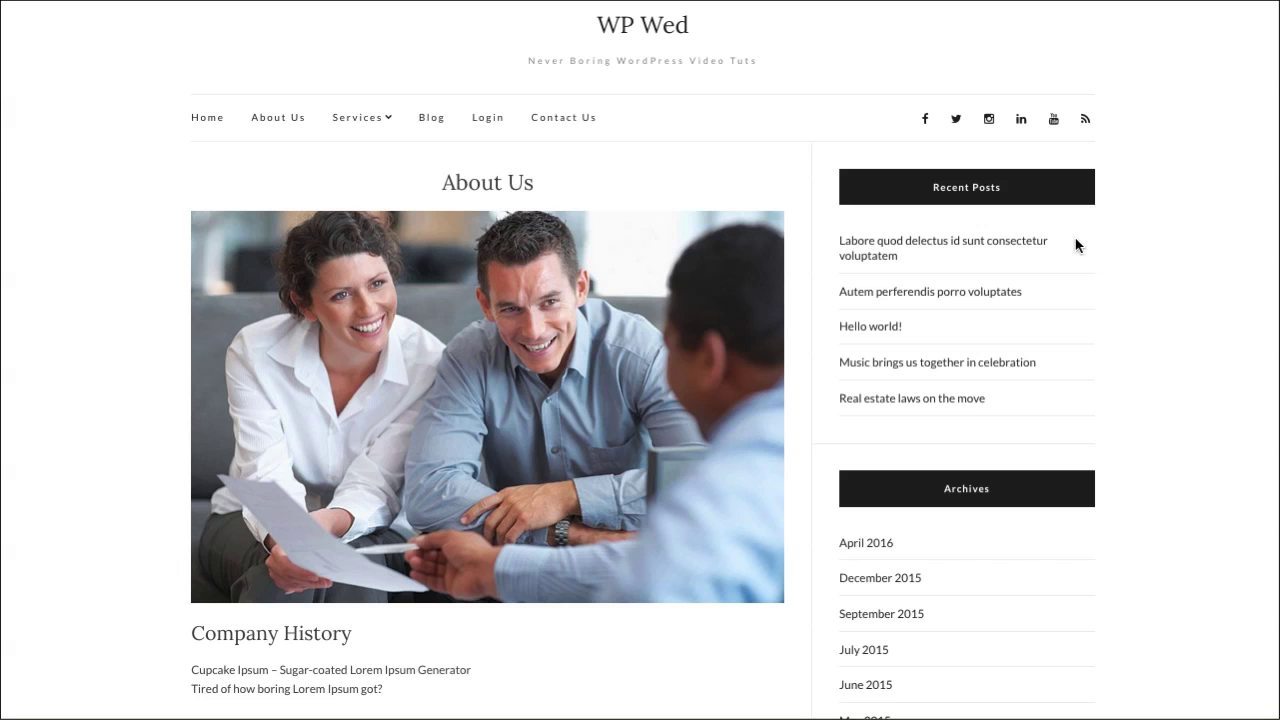
scroll(1048, 517, "down", 5)
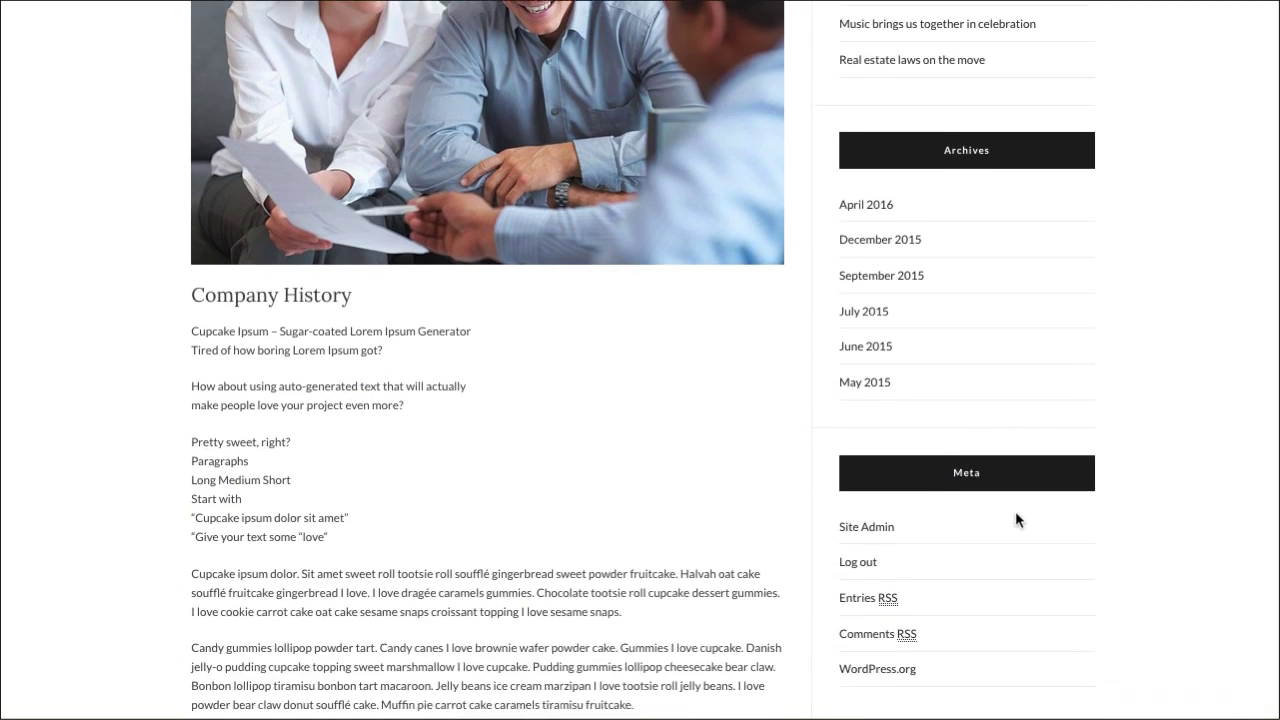
scroll(963, 527, "up", 2)
scroll(963, 527, "up", 3)
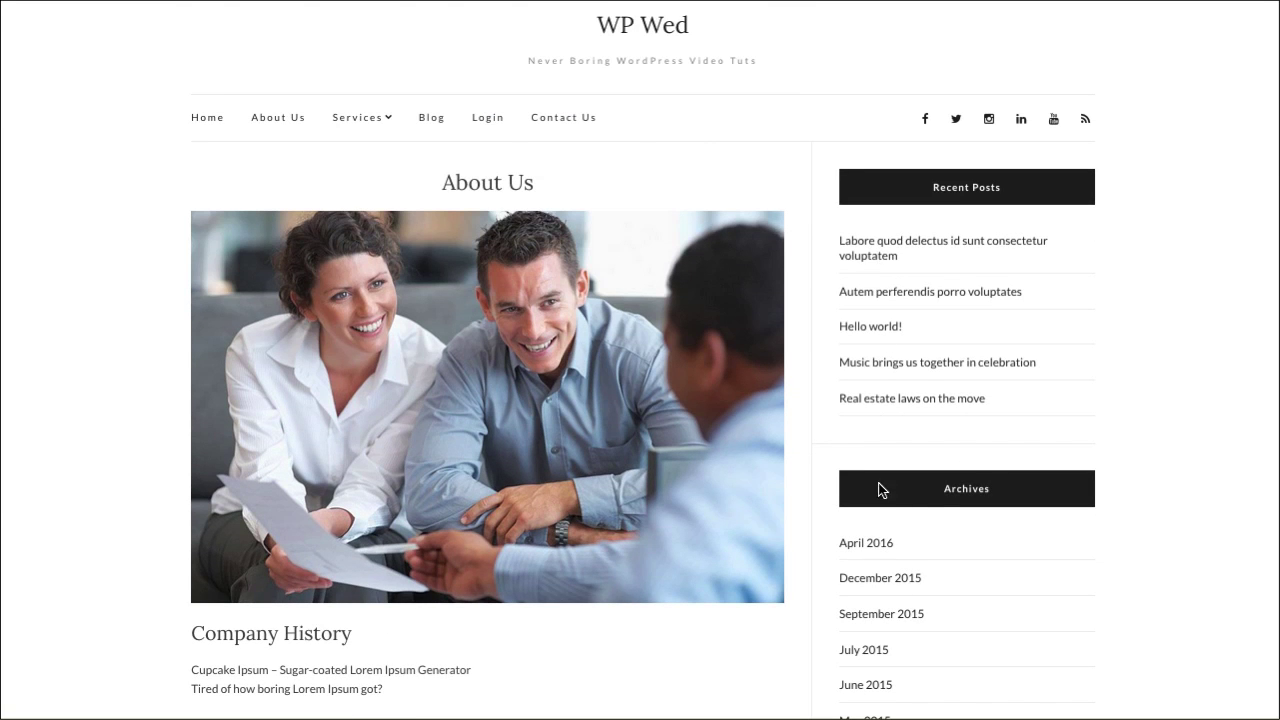
Step: View the Contact Us page and its default Recent Posts and Archives sidebar
left_click(563, 120)
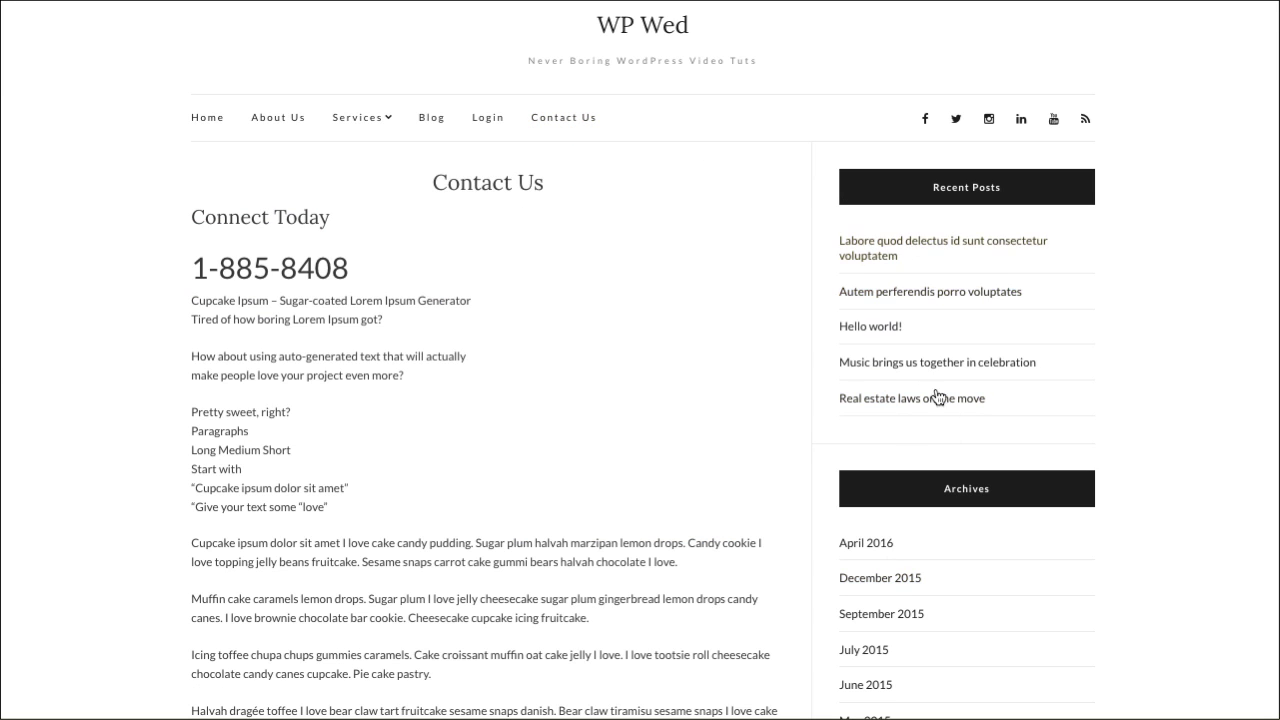
scroll(787, 368, "down", 2)
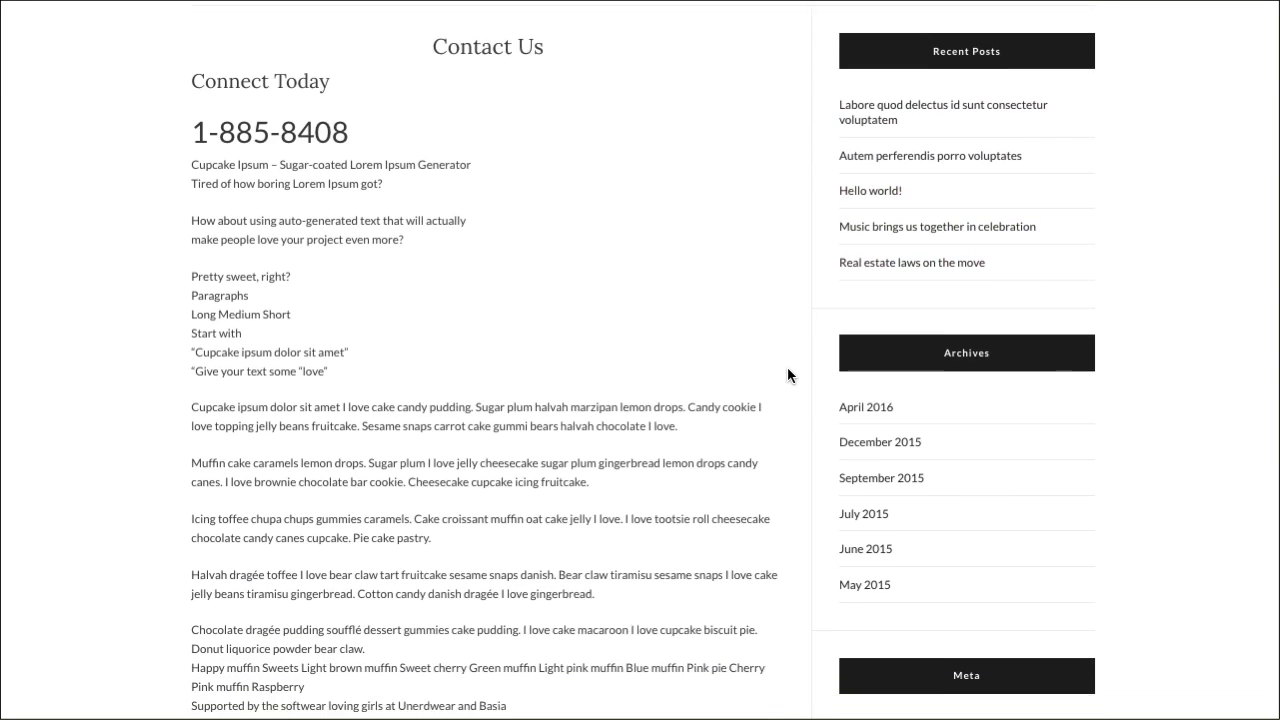
scroll(786, 368, "up", 2)
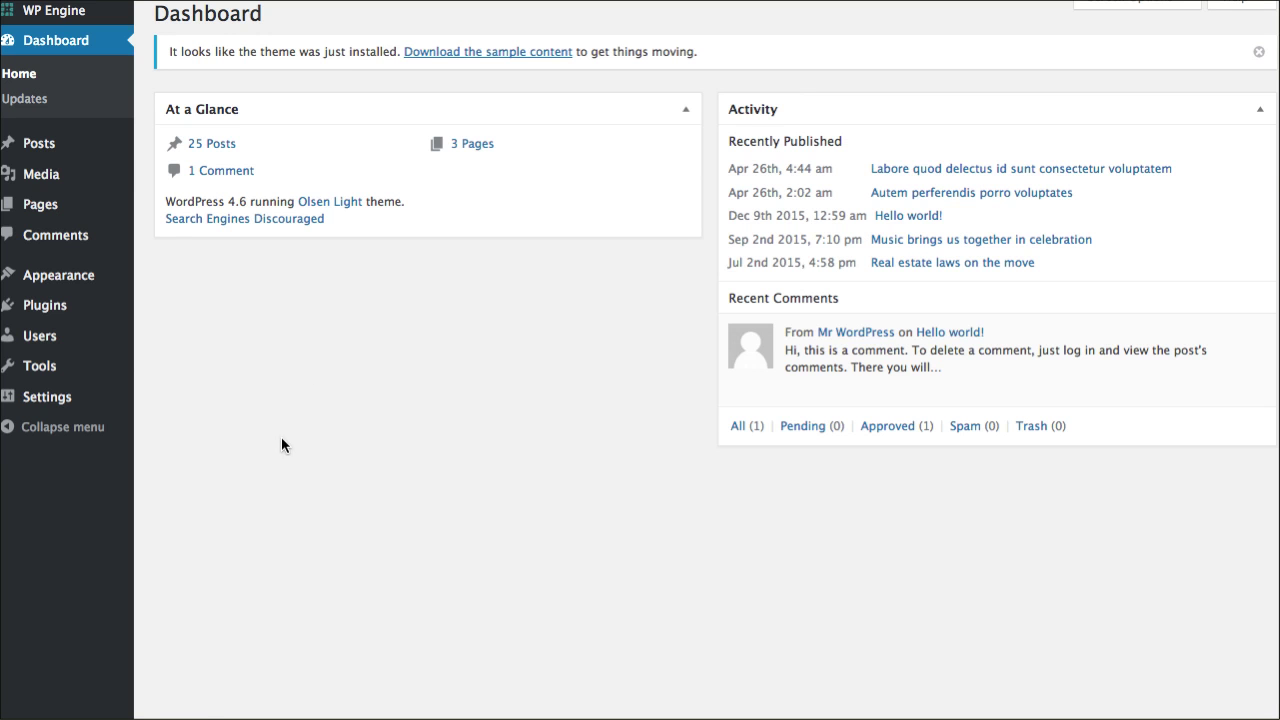
Step: Go to Plugins > Add New
mouse_move(85, 312)
left_click(176, 340)
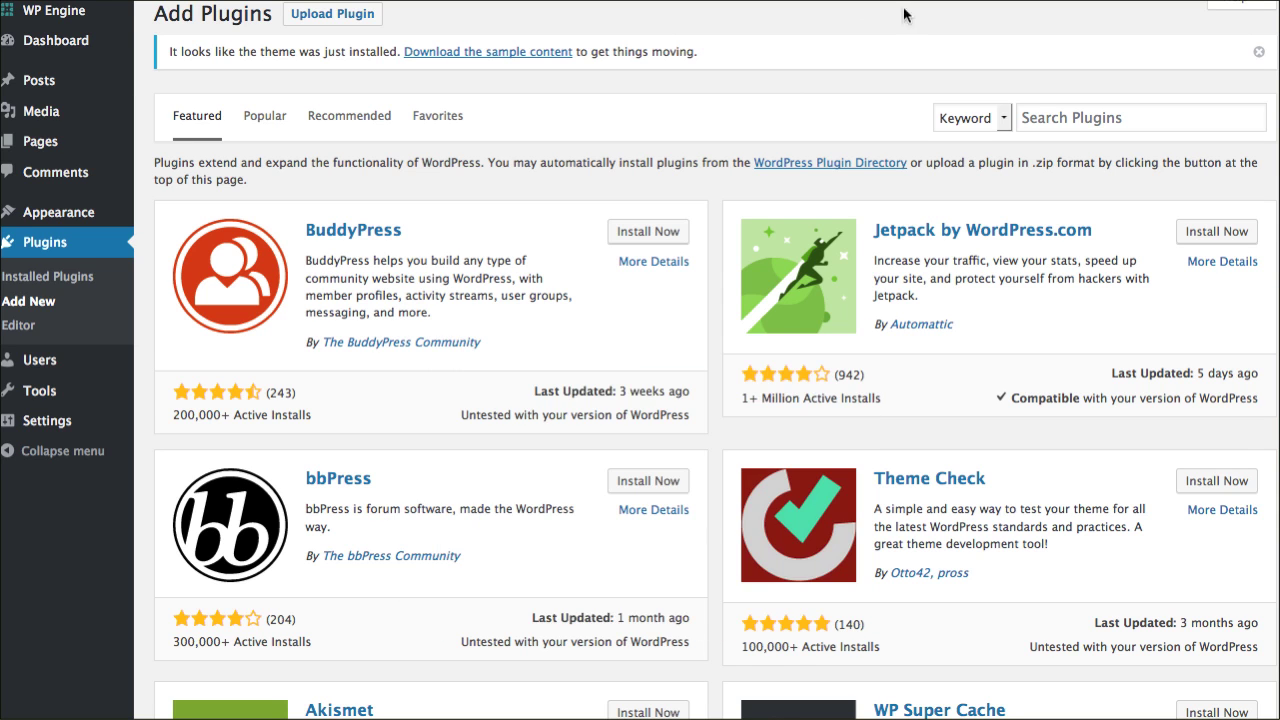
Step: Search plugins for 'custom sidebar', then install and activate Custom Sidebars by WPMU DEV
left_click(1080, 113)
type("custom")
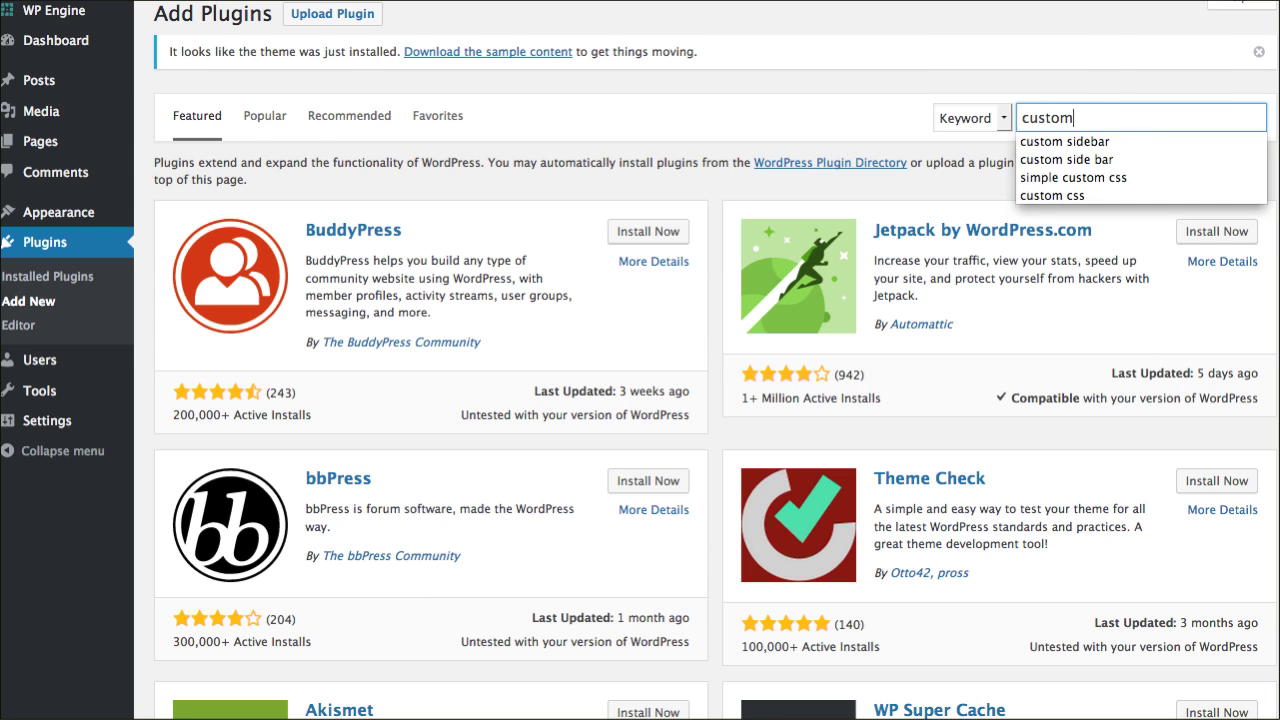
key("Down")
key("Return")
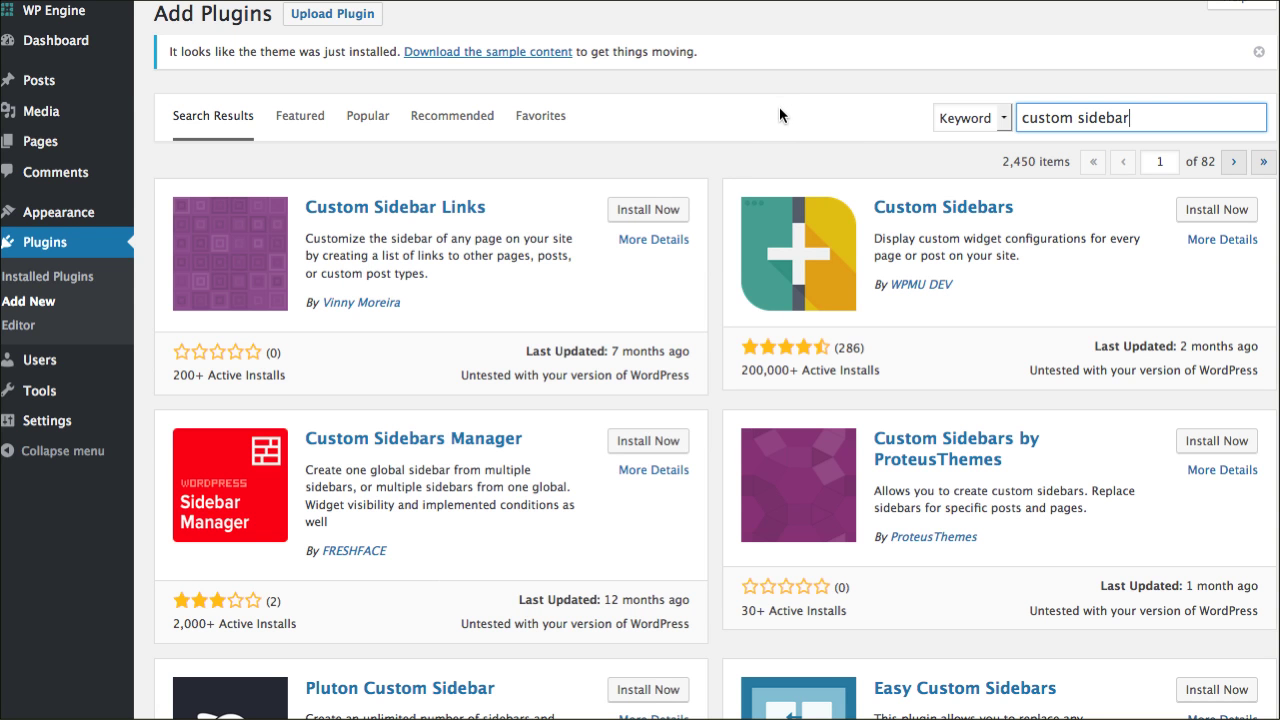
left_click(1211, 215)
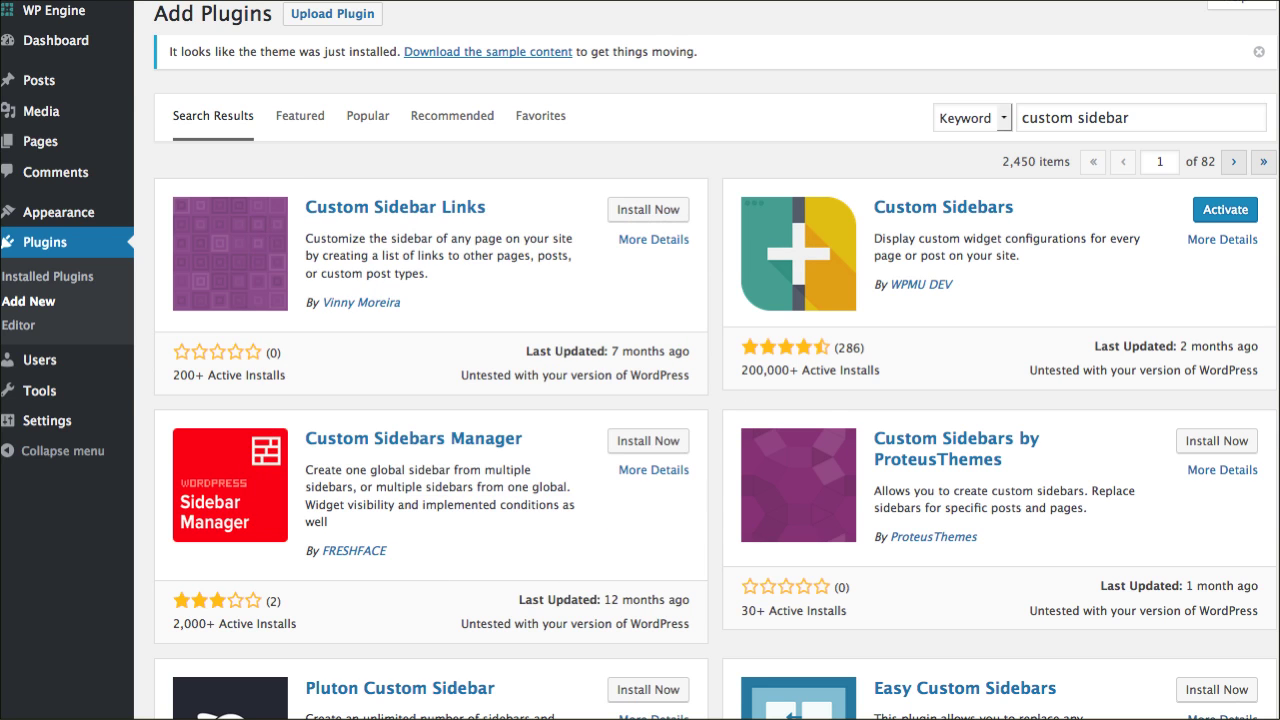
left_click(1219, 212)
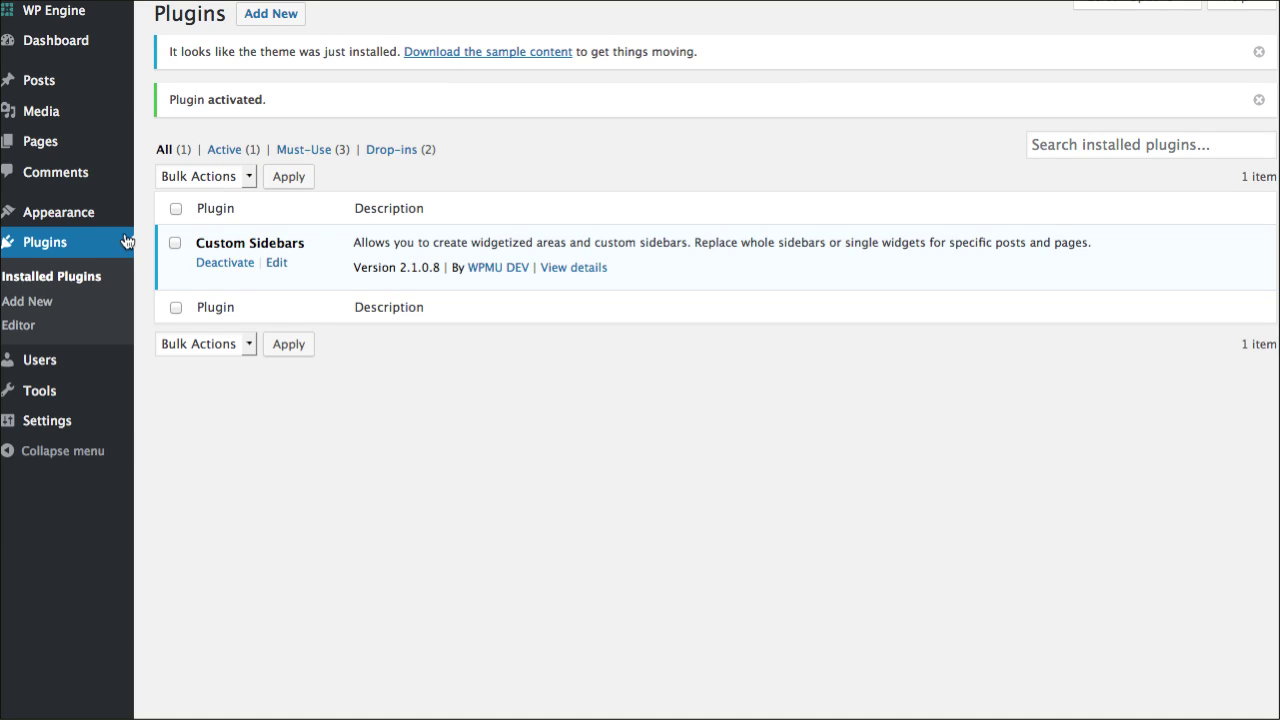
Step: Go to Appearance > Widgets and dismiss the Custom Sidebars intro notice
mouse_move(63, 209)
left_click(165, 266)
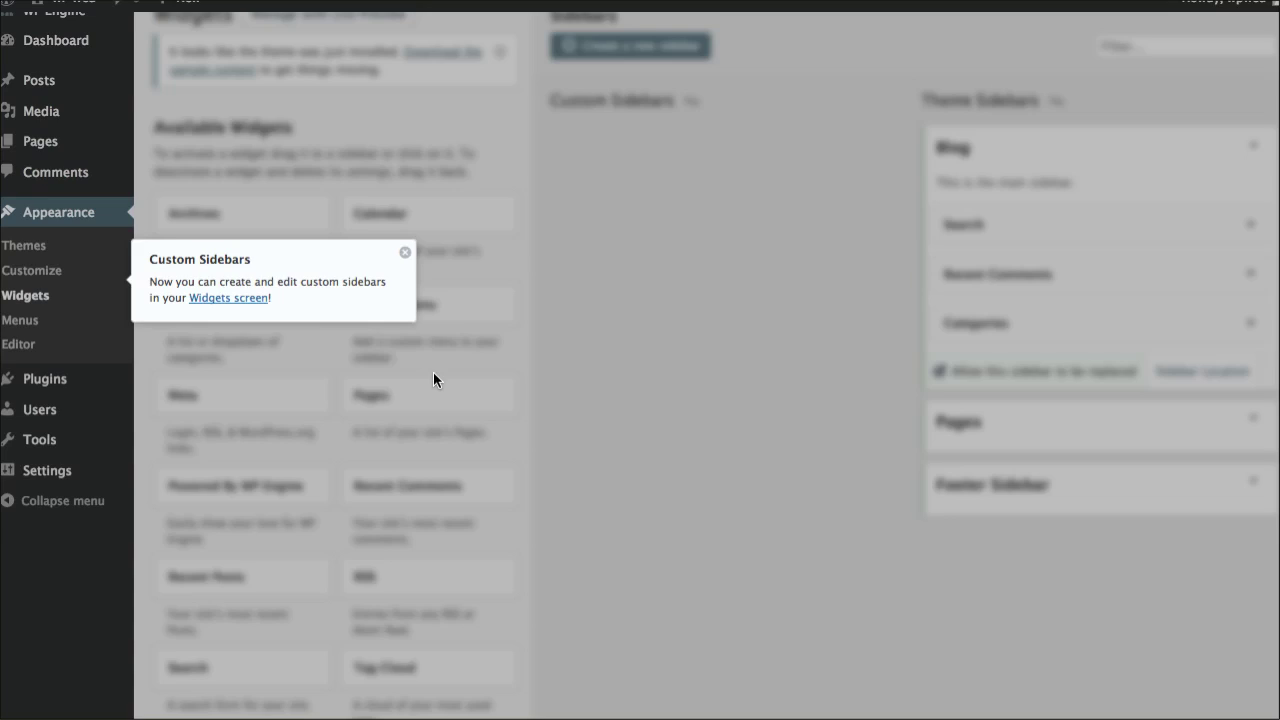
left_click(405, 254)
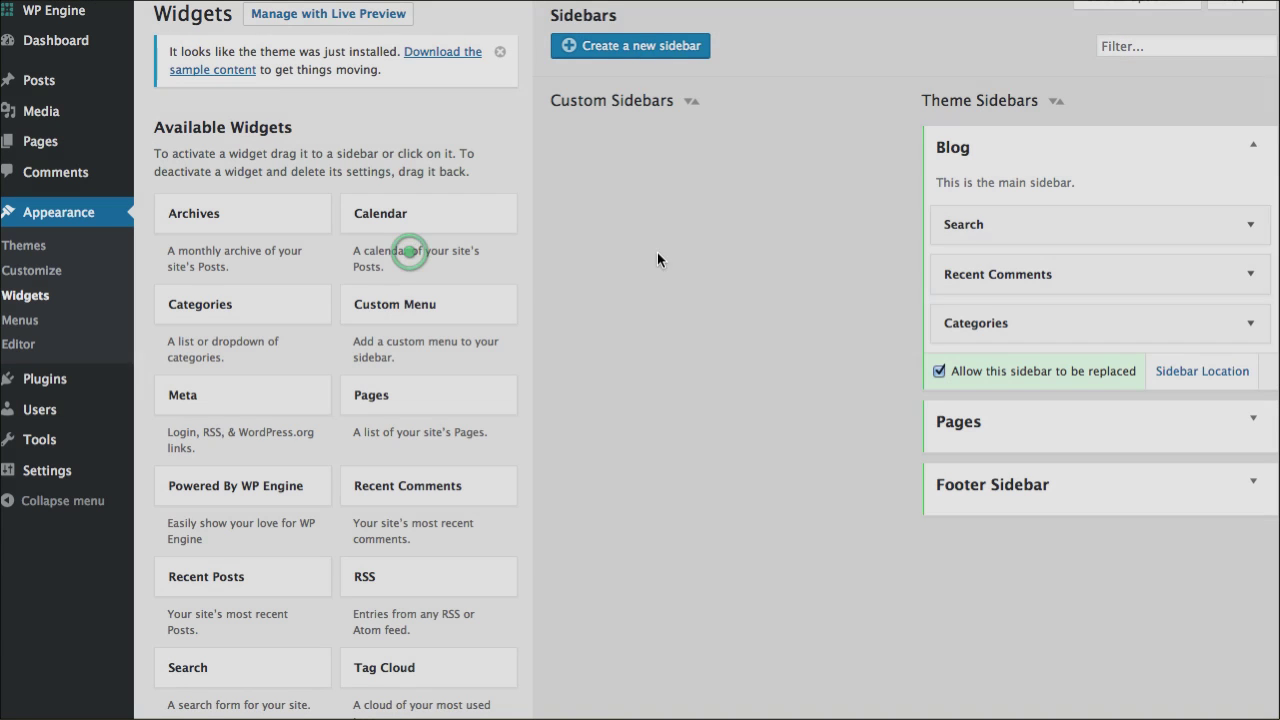
Step: Create a sidebar named 'Contact Page' with description 'Sidebar for contact us page'
left_click(641, 50)
type("Contact Page")
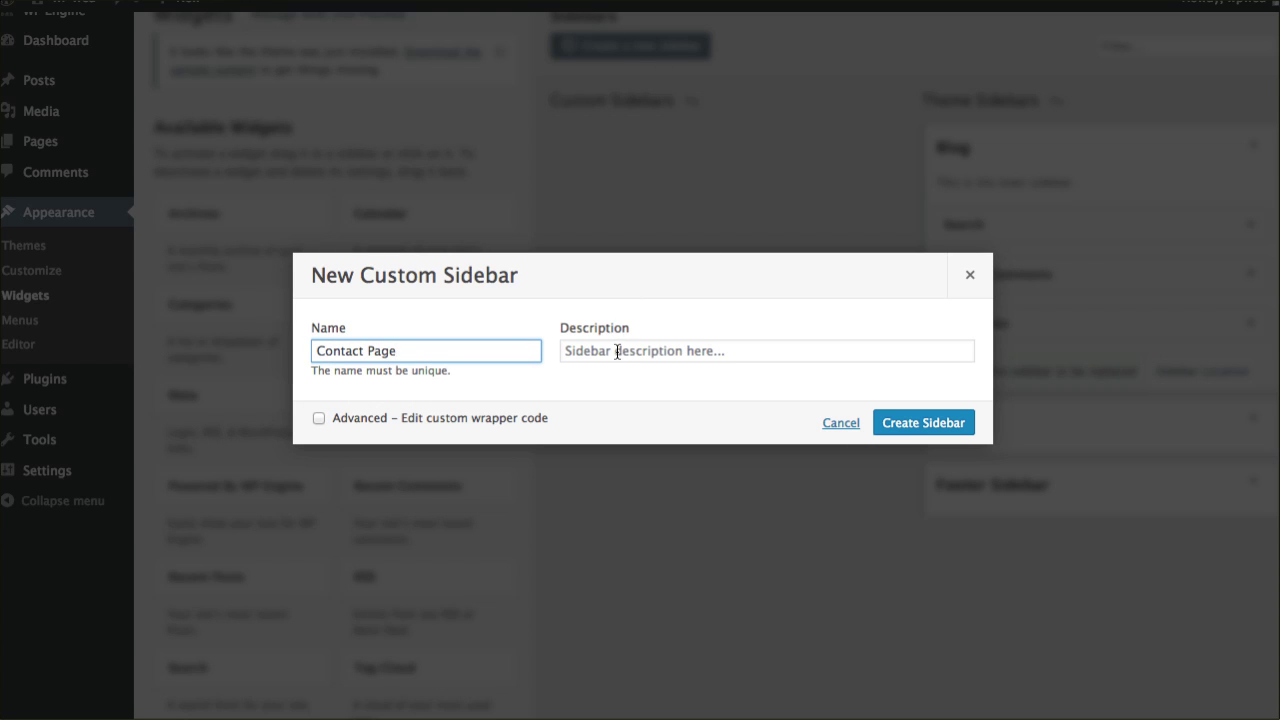
left_click(615, 351)
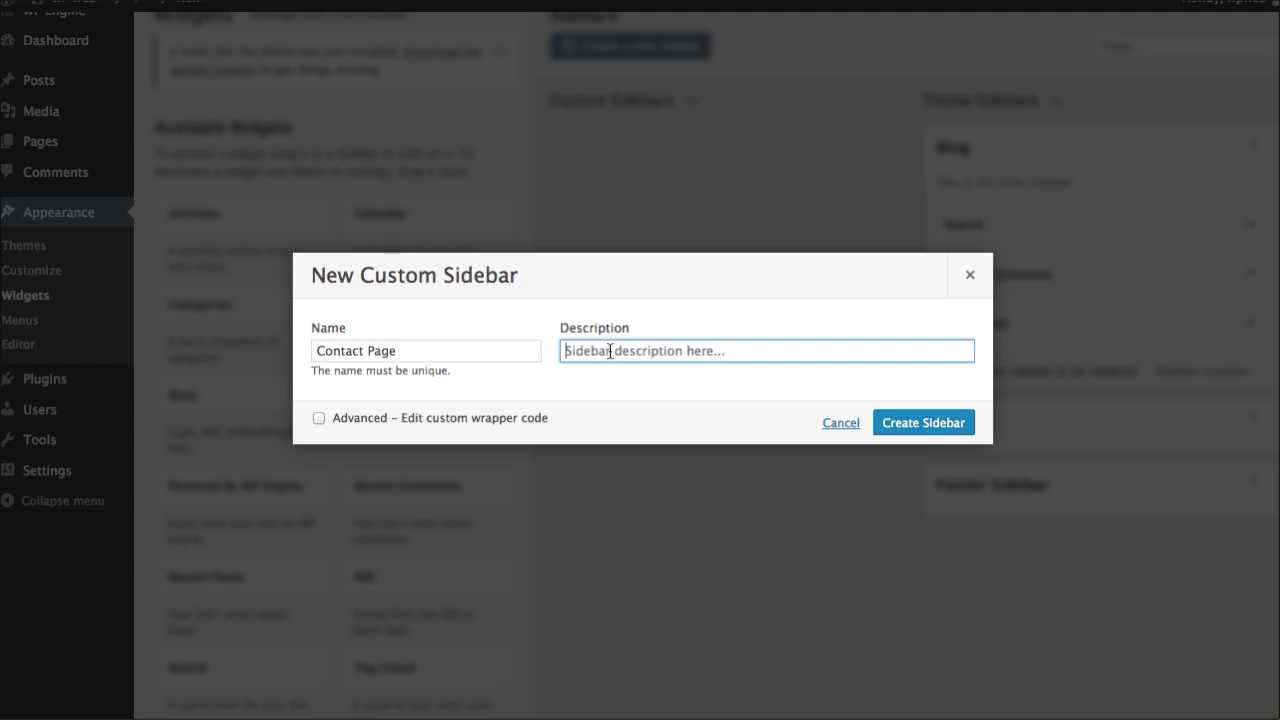
type("Sidebar for contact us page")
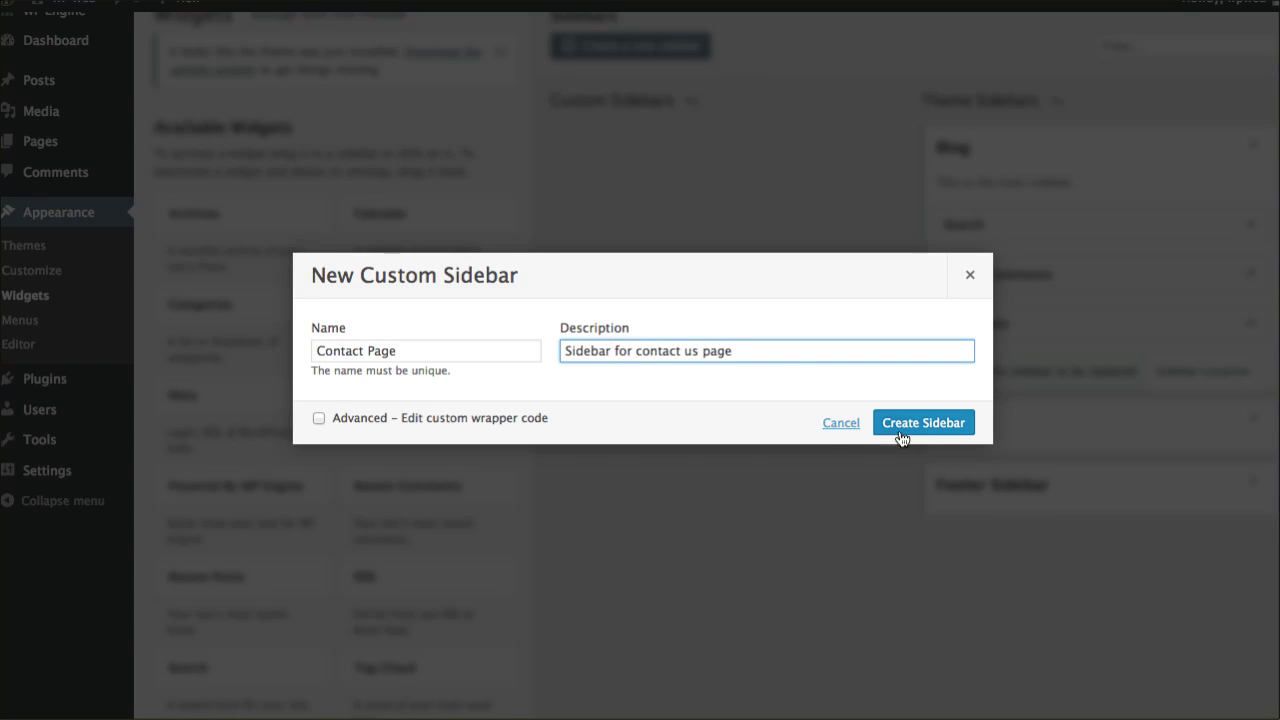
left_click(901, 436)
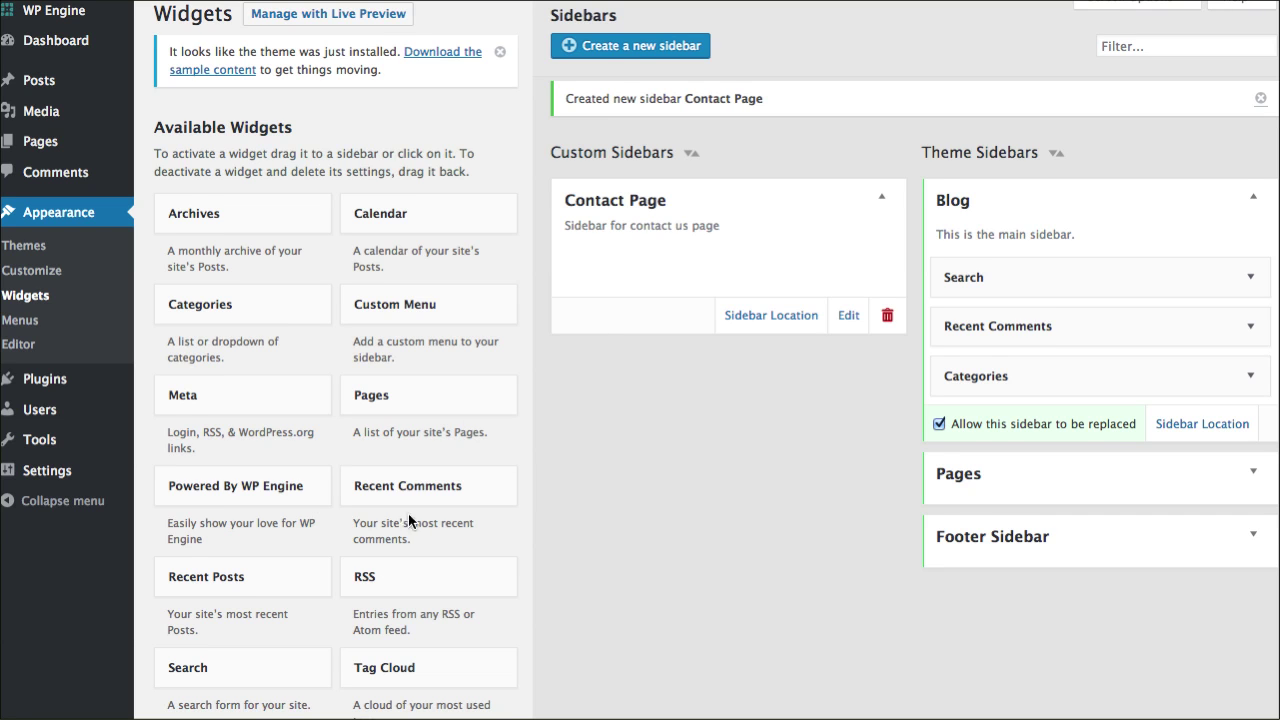
Step: Drag a Text widget into the Contact Page sidebar
scroll(628, 467, "down", 5)
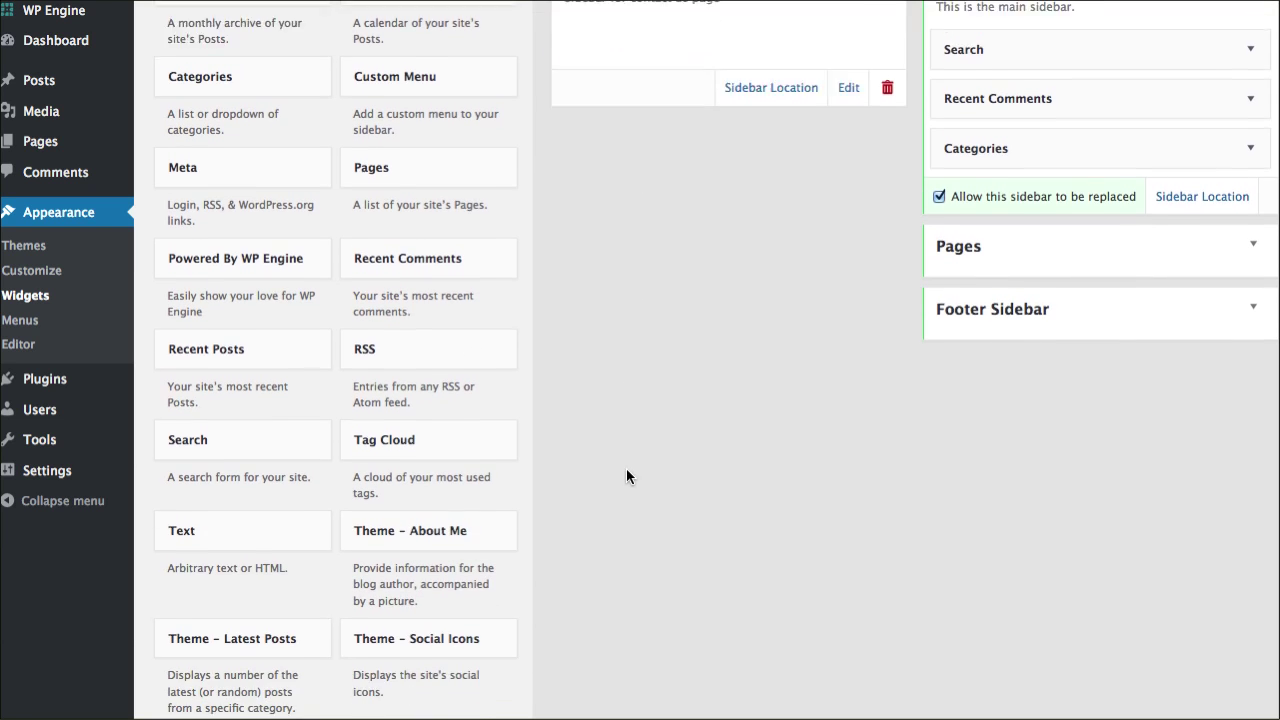
left_click_drag(263, 474, 650, 380)
scroll(660, 330, "up", 6)
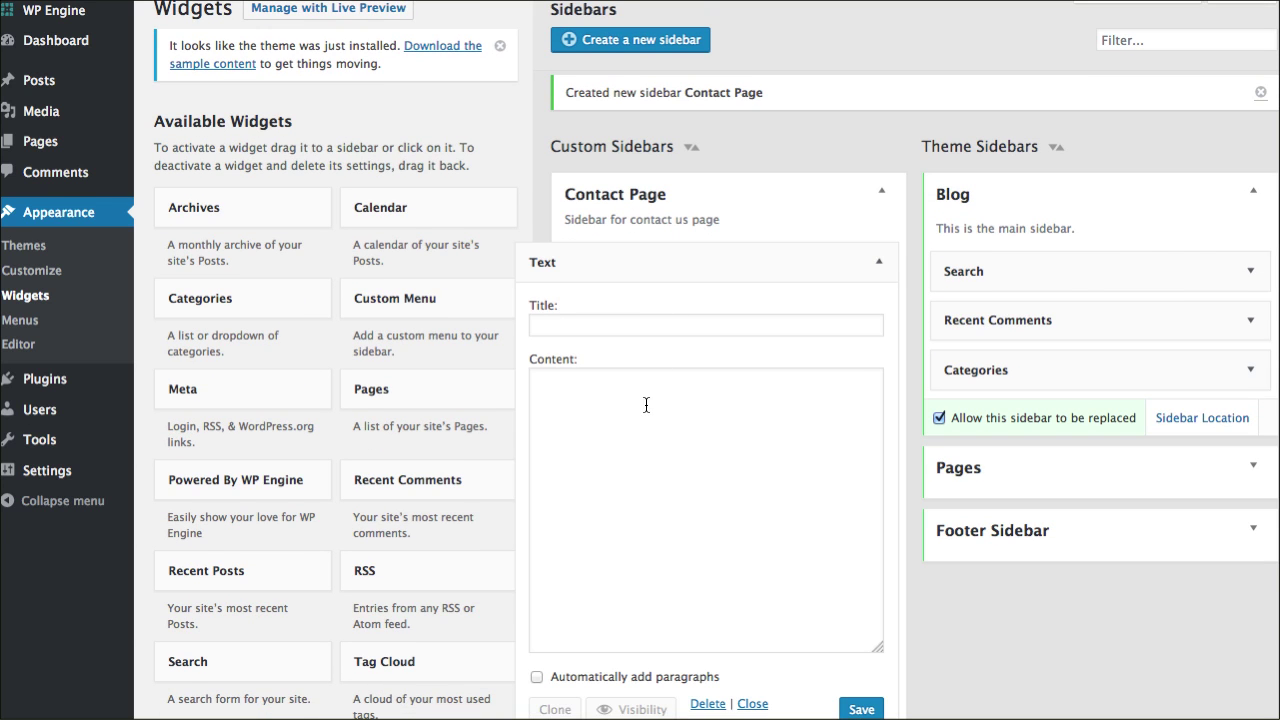
Step: Title the widget 'Cool Stuff Here', add a line about where a map could go, and save
left_click(611, 325)
type("Cool Stuff Here")
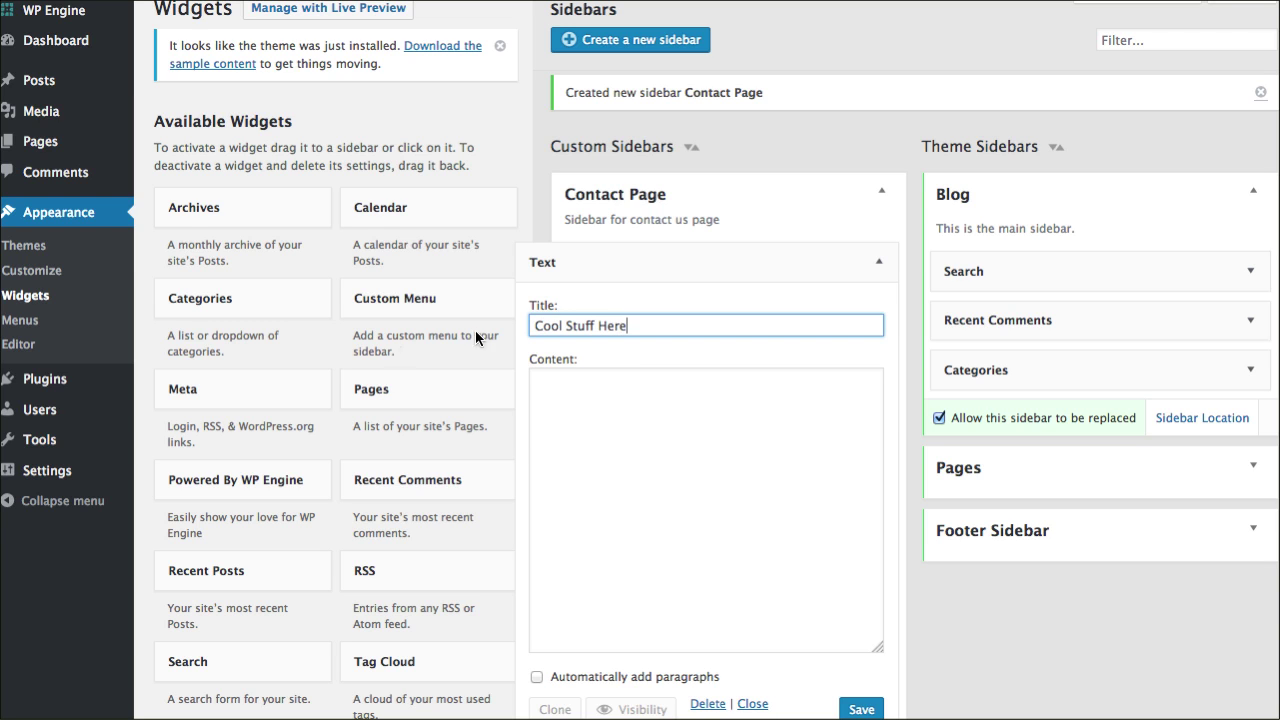
left_click(619, 447)
type("This is where a map could go")
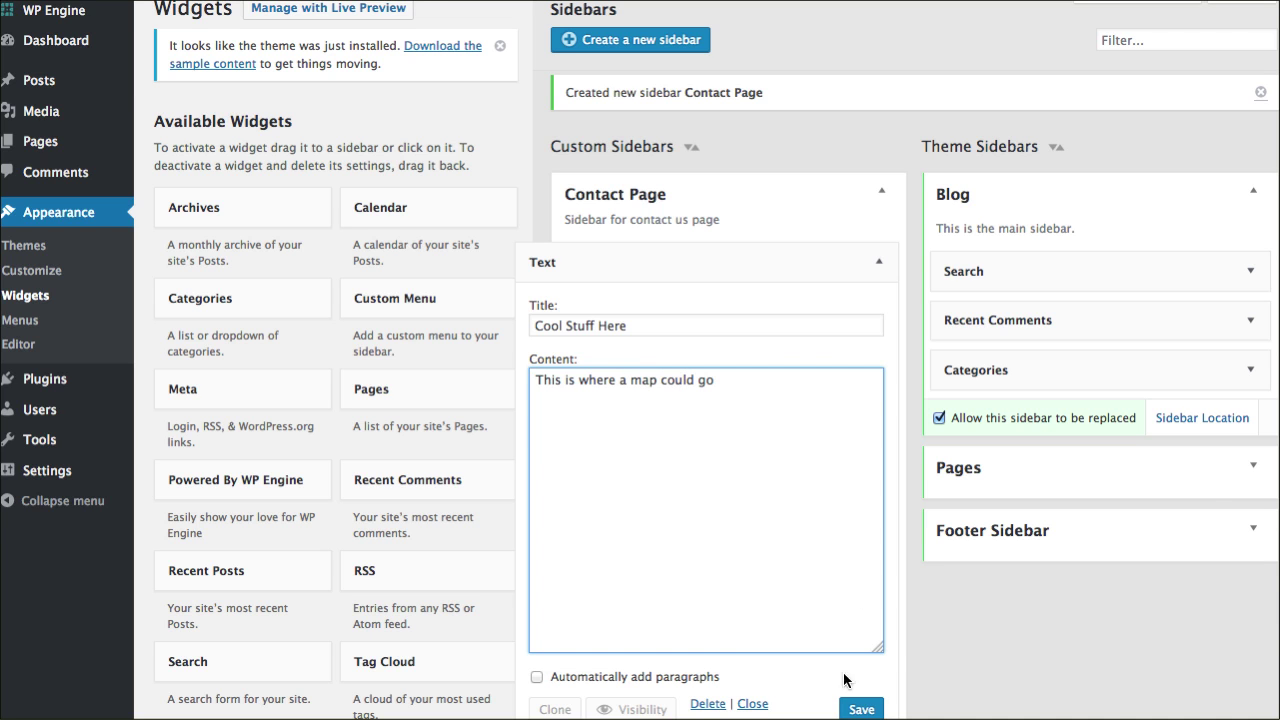
left_click(860, 708)
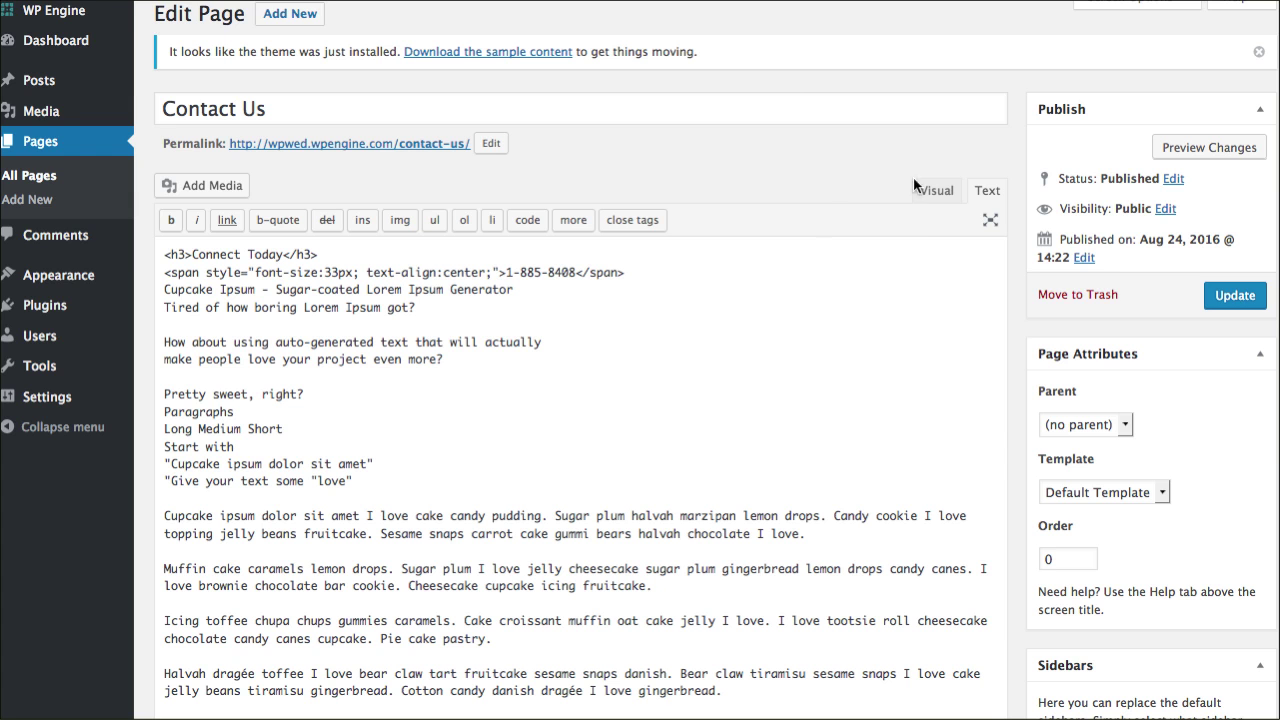
Step: In the Contact Us page editor, replace the Pages sidebar with Contact Page and update
left_click(934, 197)
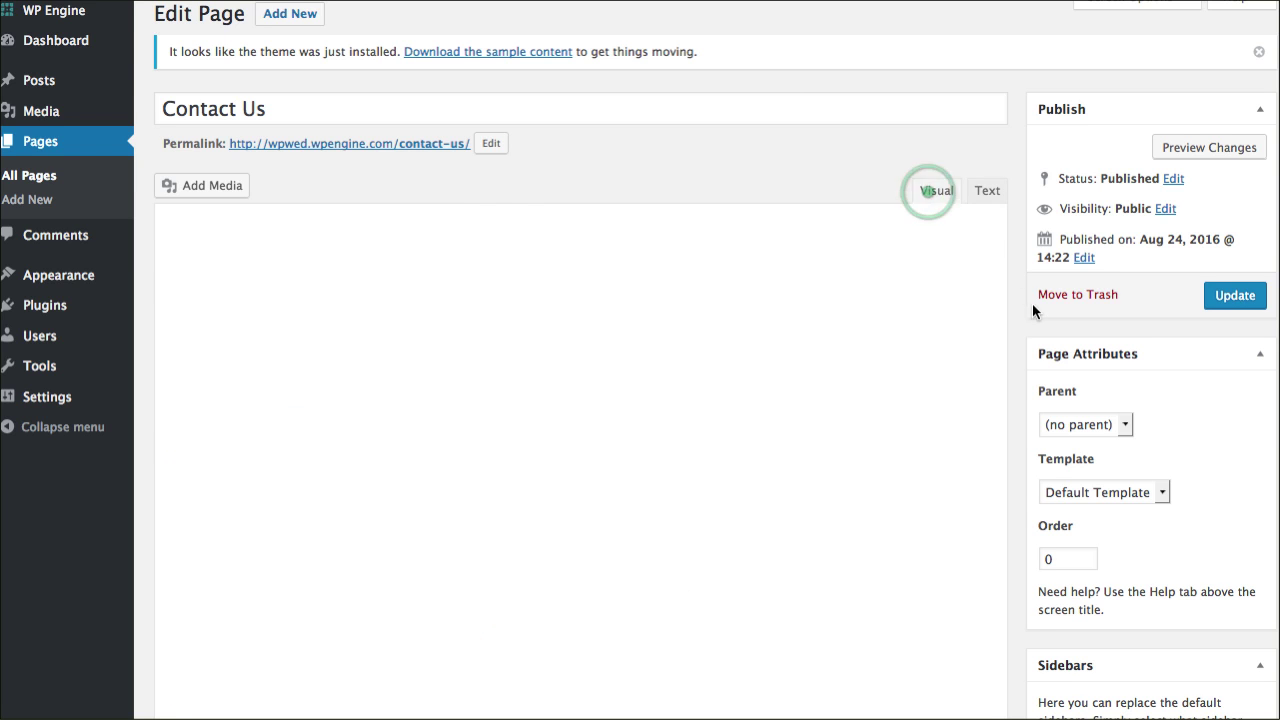
scroll(1018, 305, "down", 4)
scroll(1018, 305, "down", 2)
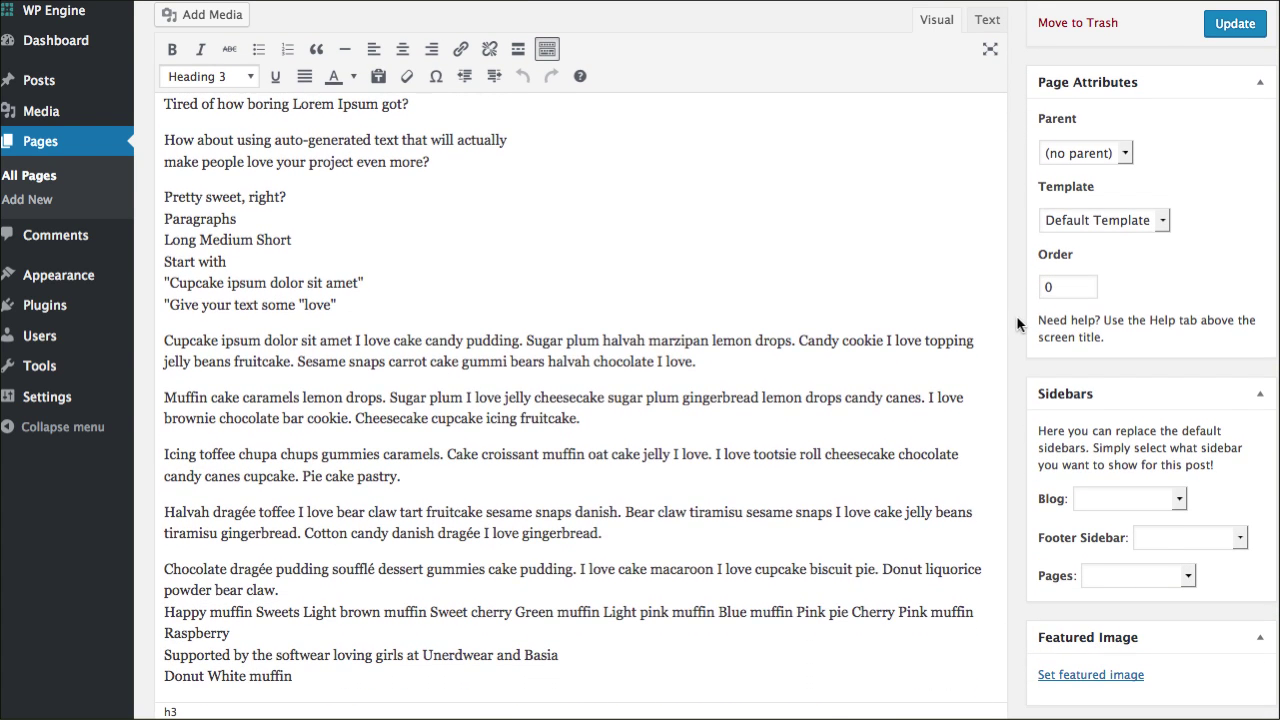
left_click(1122, 578)
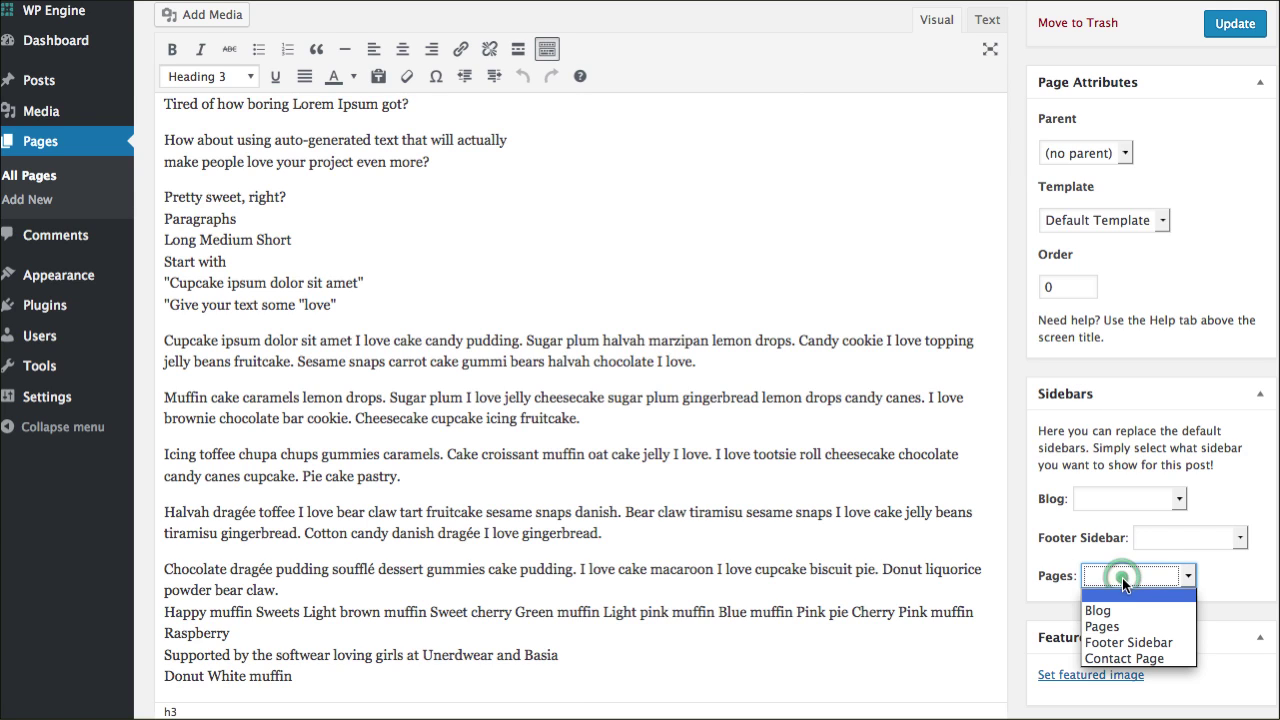
left_click(1157, 659)
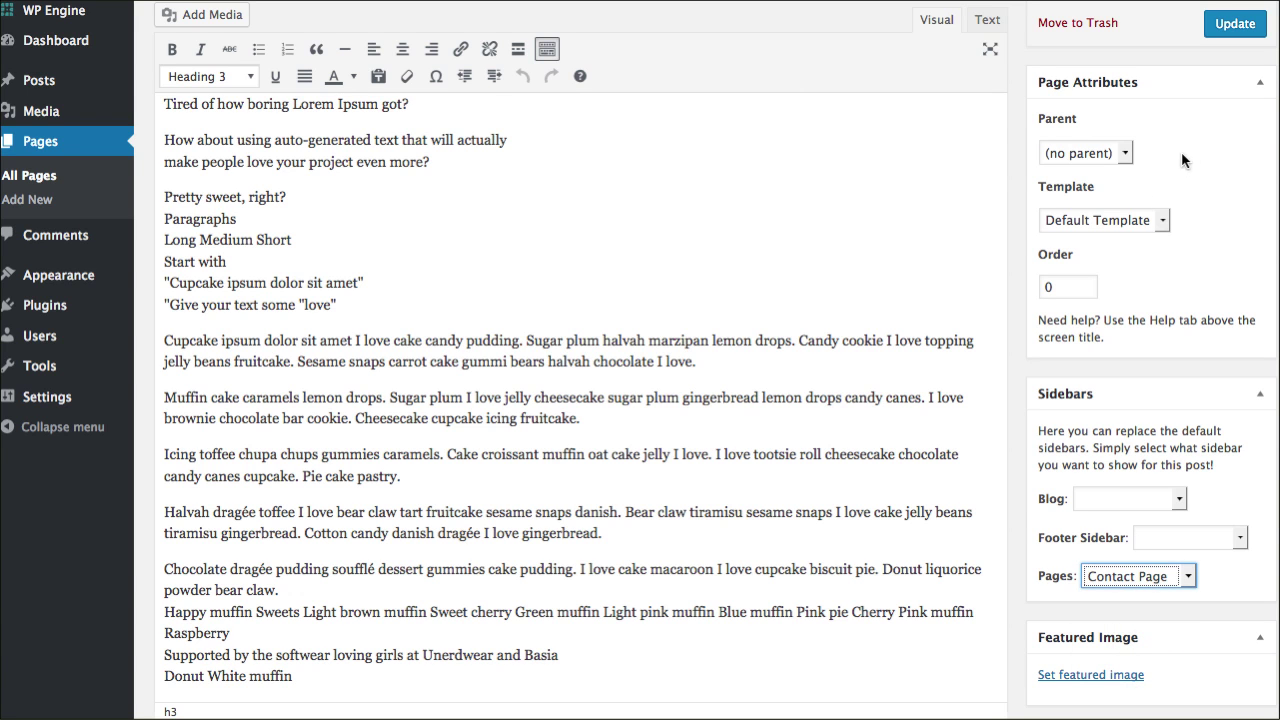
scroll(1183, 151, "up", 3)
left_click(1232, 160)
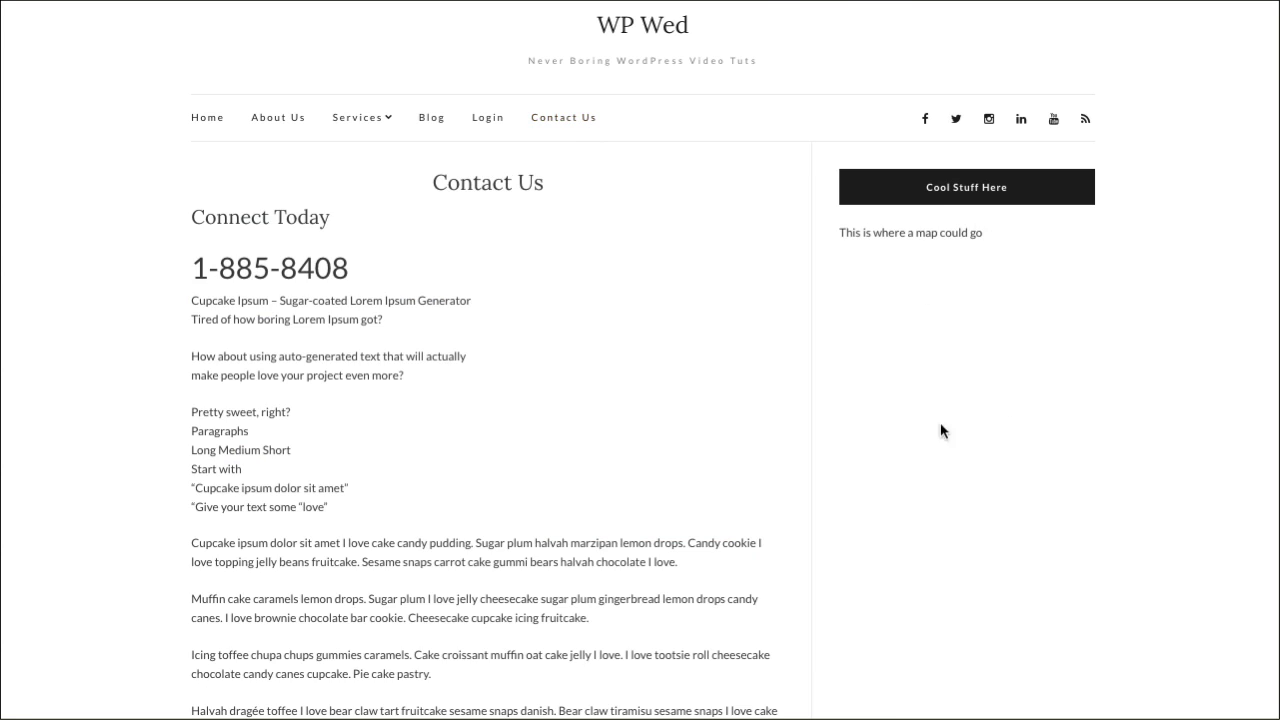
scroll(948, 421, "down", 4)
scroll(948, 421, "up", 4)
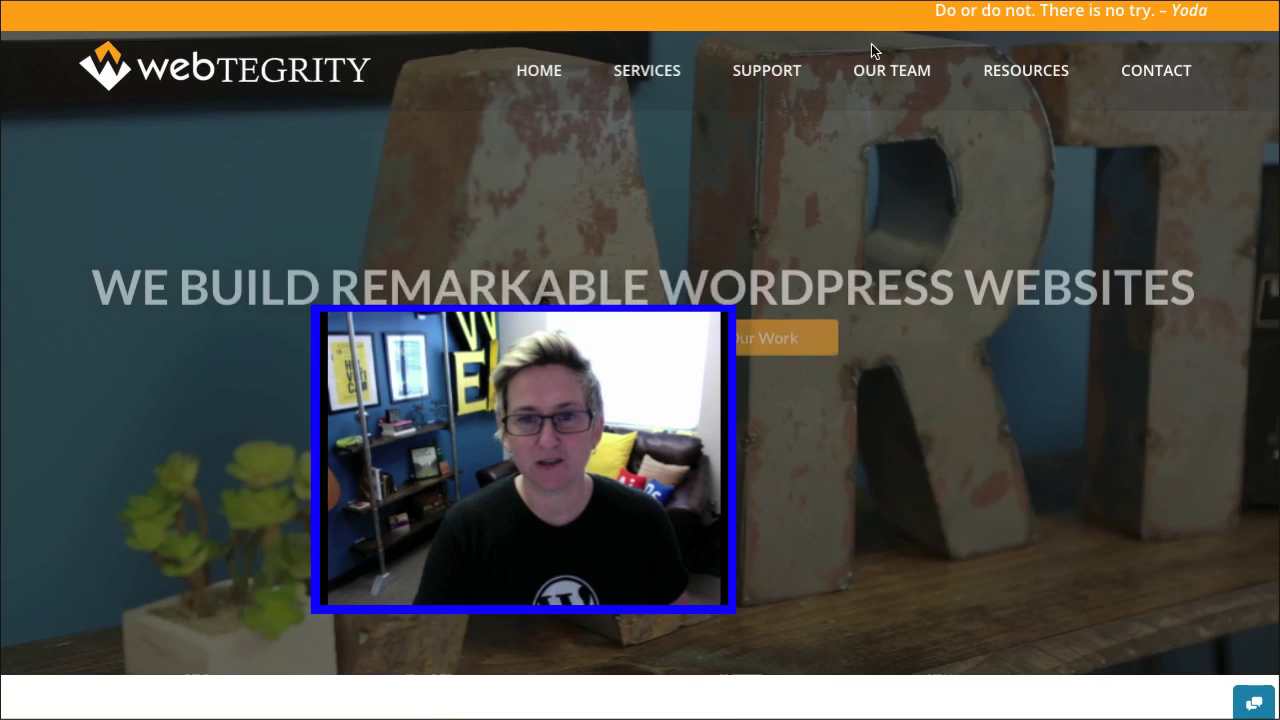
Step: Scroll down the Webtegrity homepage to the One-to-One call offers
mouse_move(965, 92)
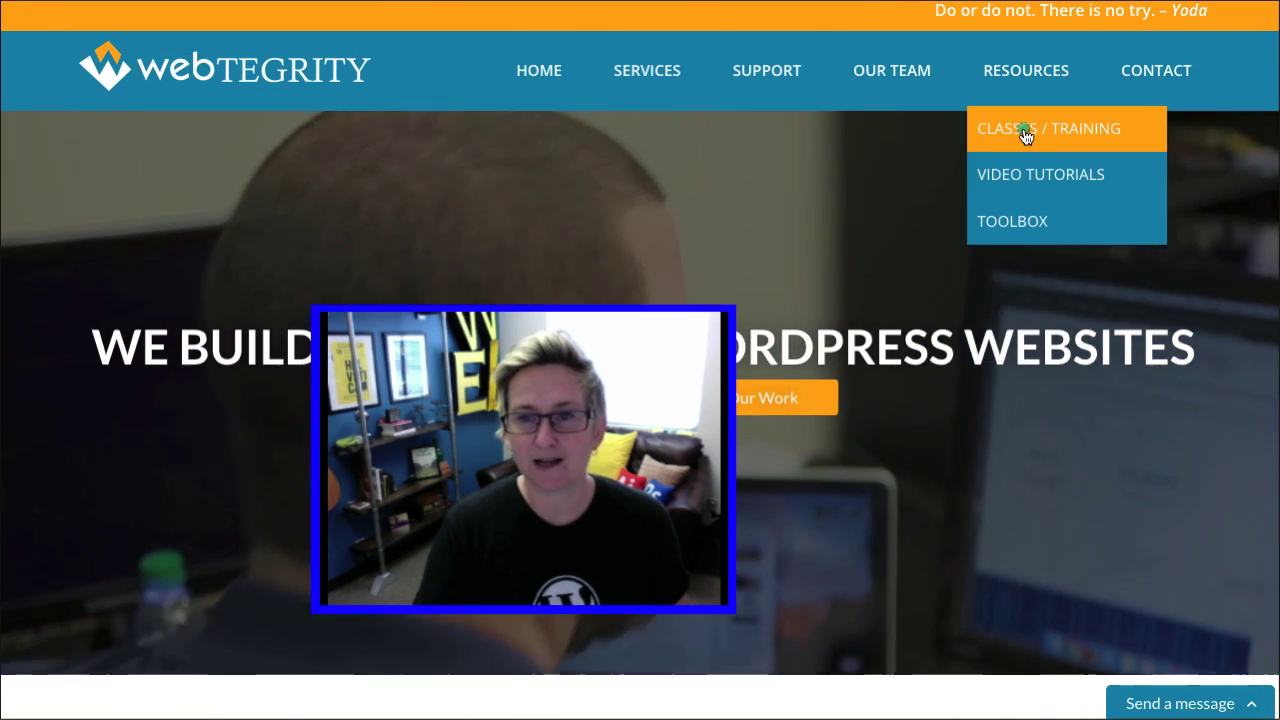
scroll(1150, 335, "down", 5)
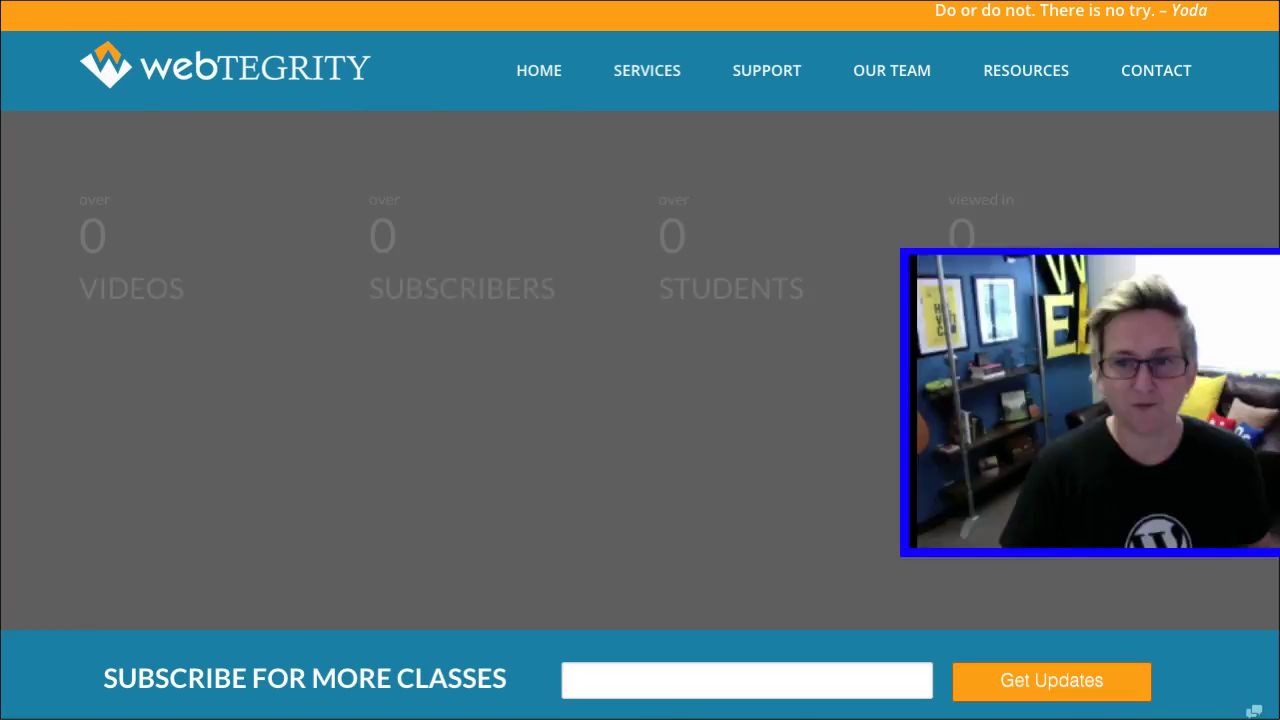
scroll(616, 315, "down", 1)
scroll(616, 315, "down", 15)
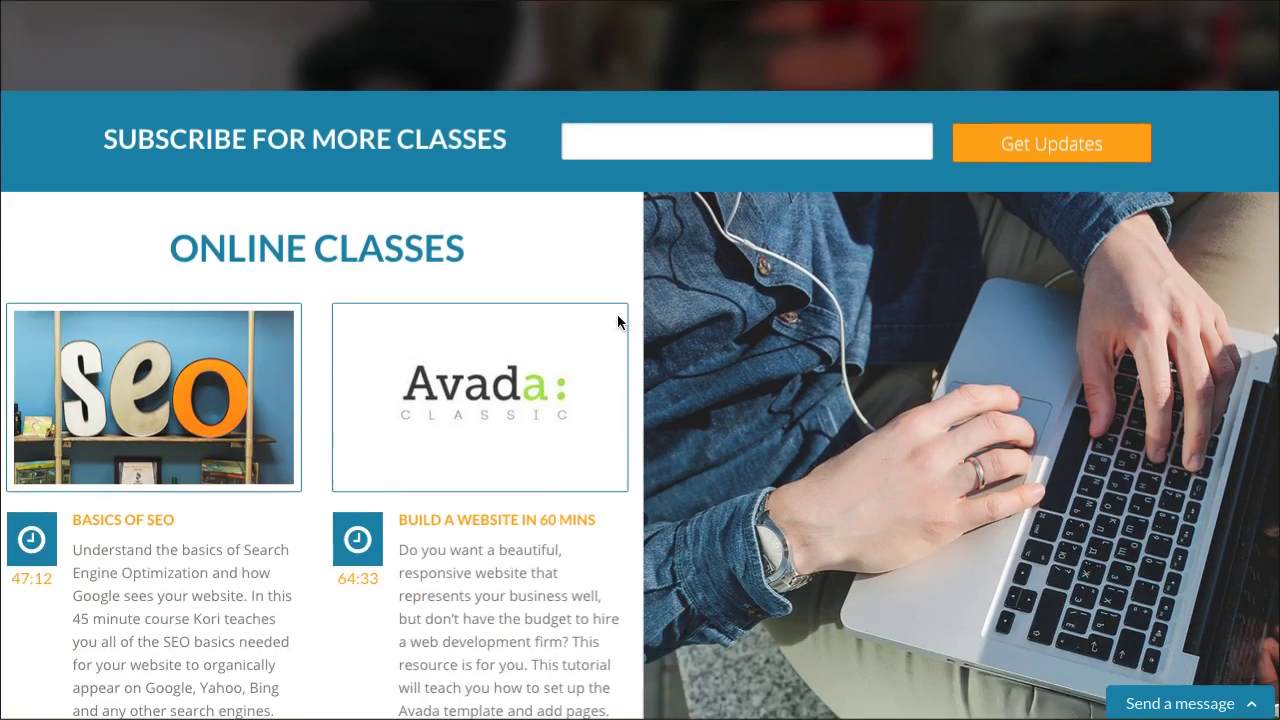
scroll(625, 316, "down", 10)
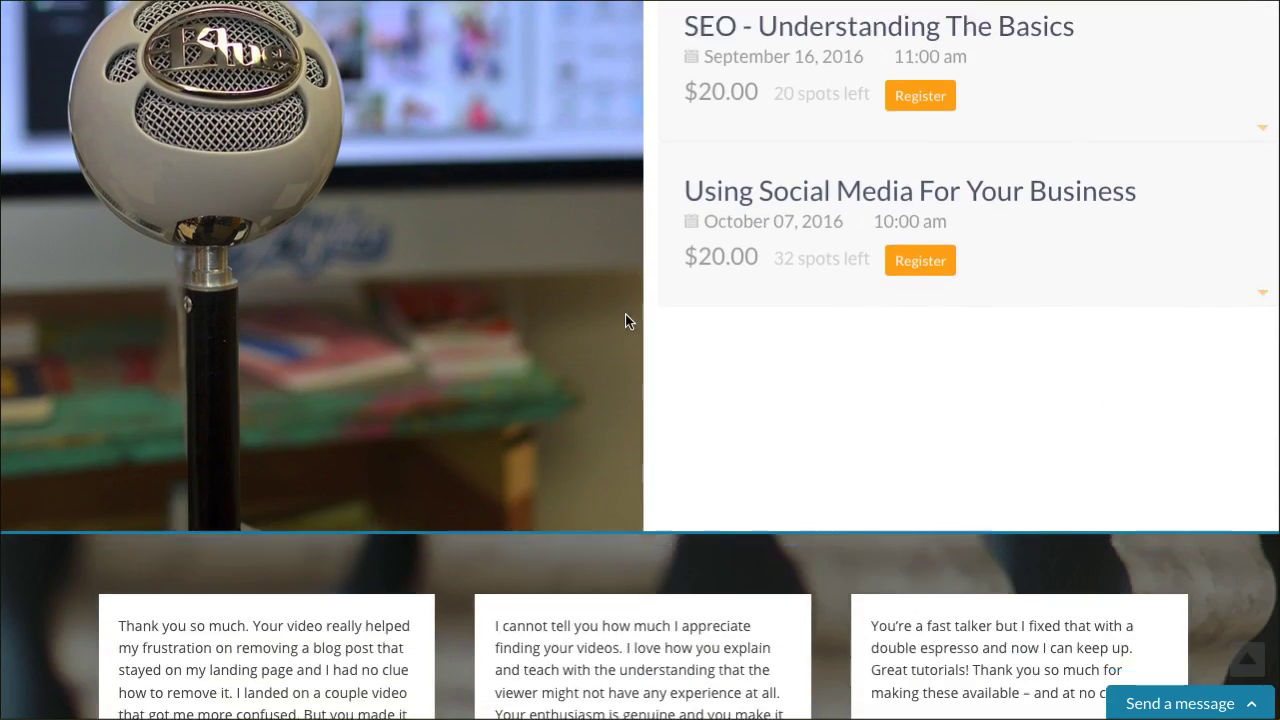
scroll(625, 316, "down", 1)
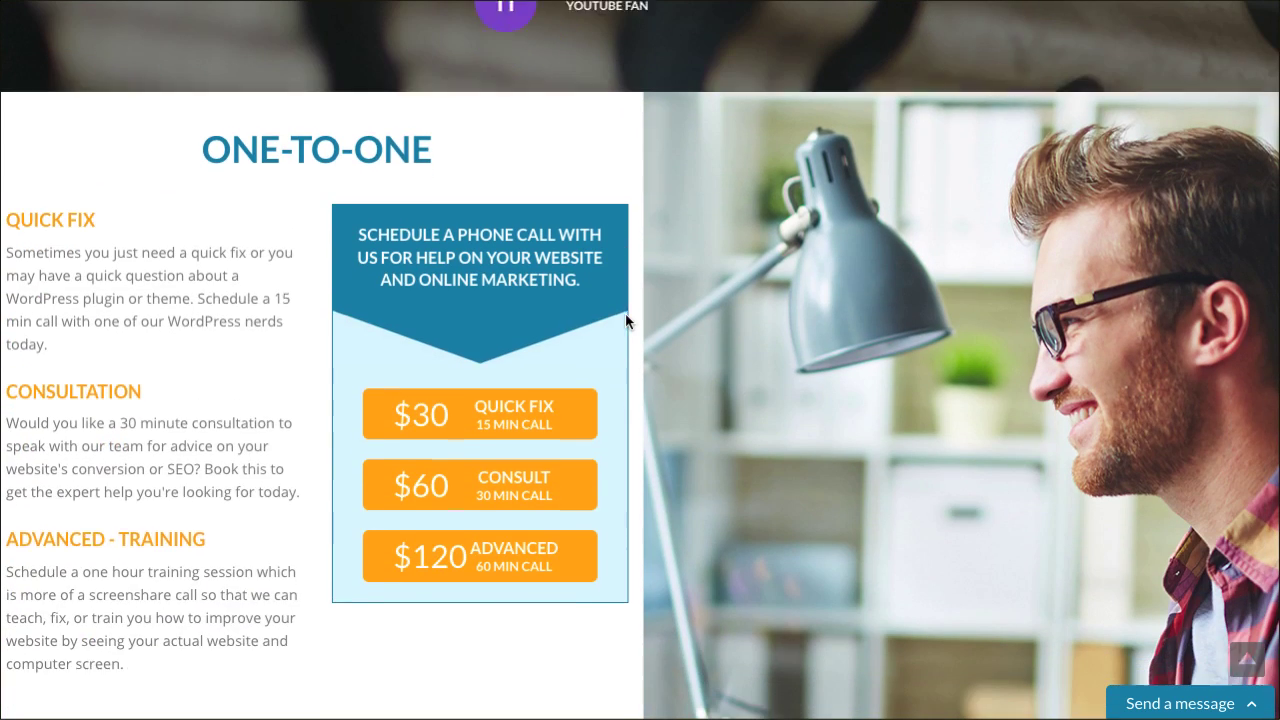